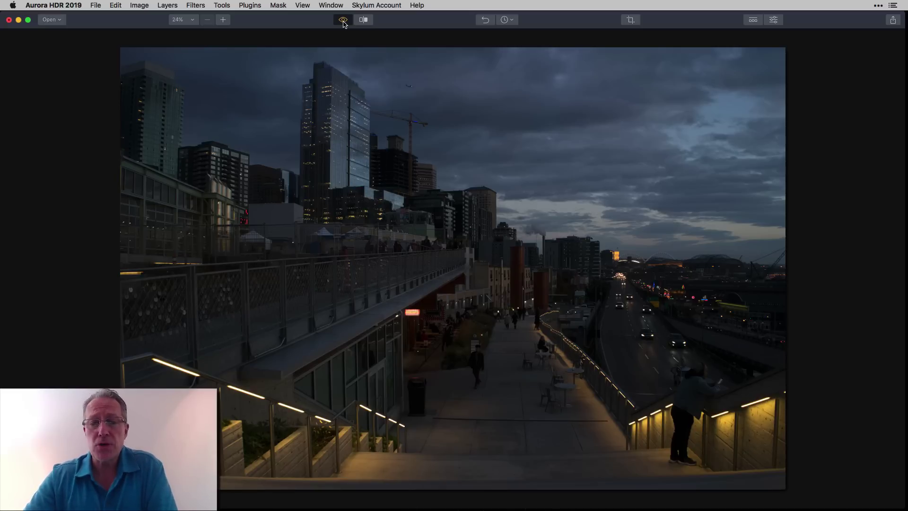
Step: Compare the finished night cityscape with the original unedited photo
left_click(344, 23)
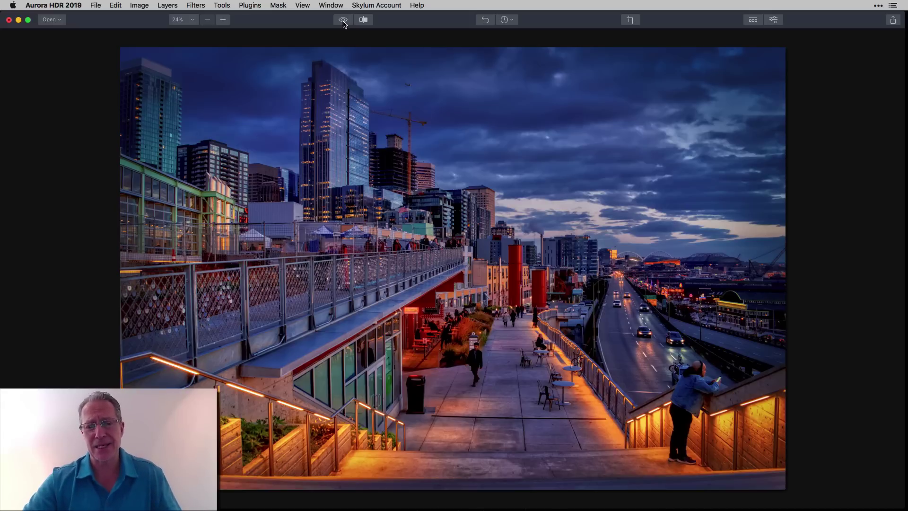
left_click(344, 23)
left_click(343, 24)
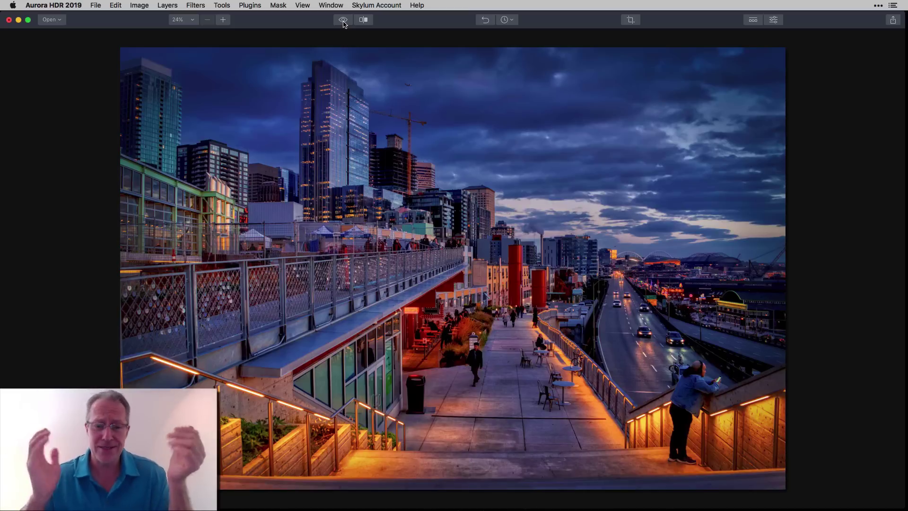
Step: Show the layers and filters, select the DSC06124.ARW base layer, and compare it with the original photo
left_click(774, 21)
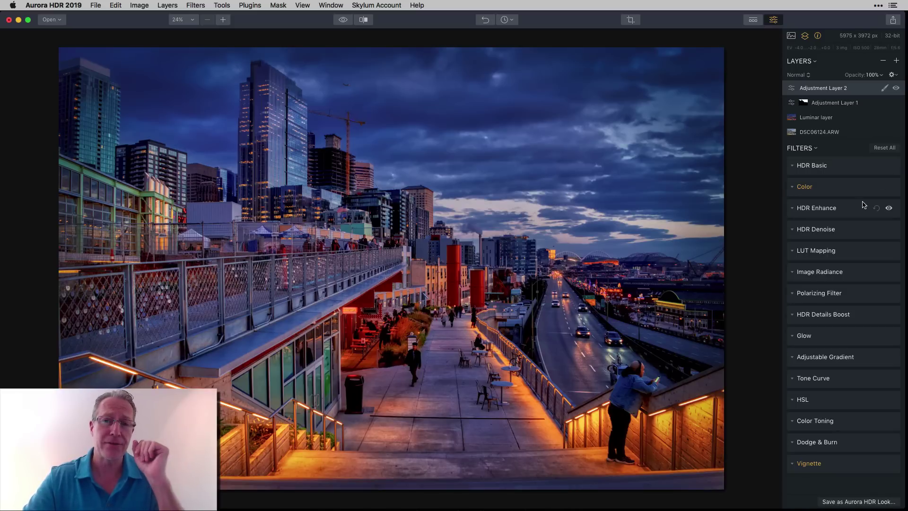
left_click(819, 132)
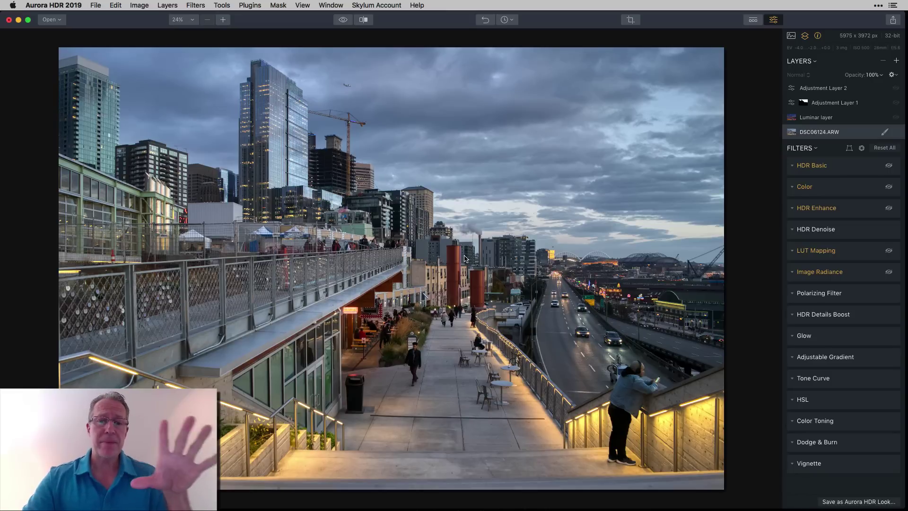
left_click(343, 20)
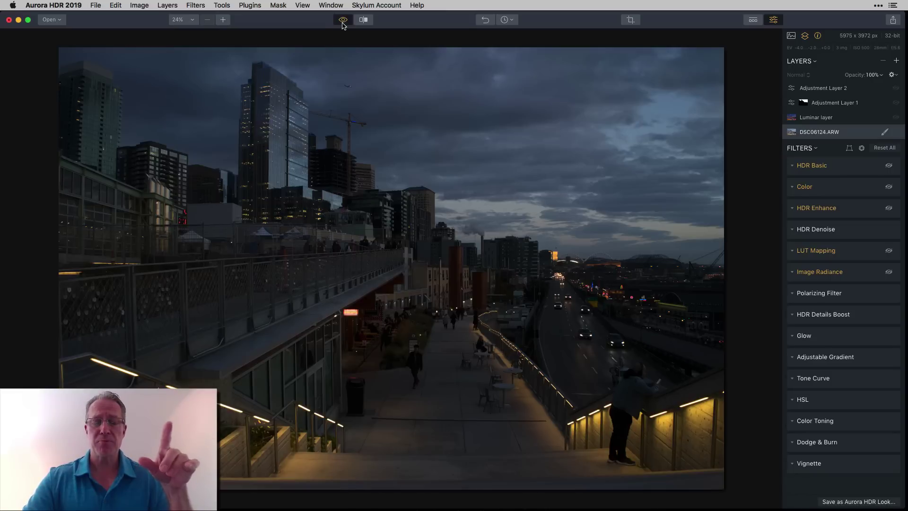
left_click(342, 21)
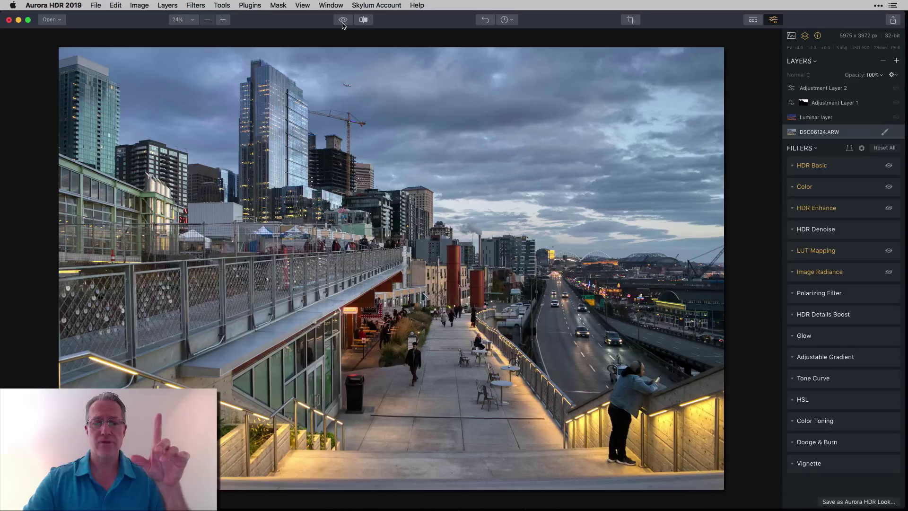
Step: Review the base layer's Lens Correction settings and compare the corrected photo with the original
left_click(861, 148)
mouse_move(860, 179)
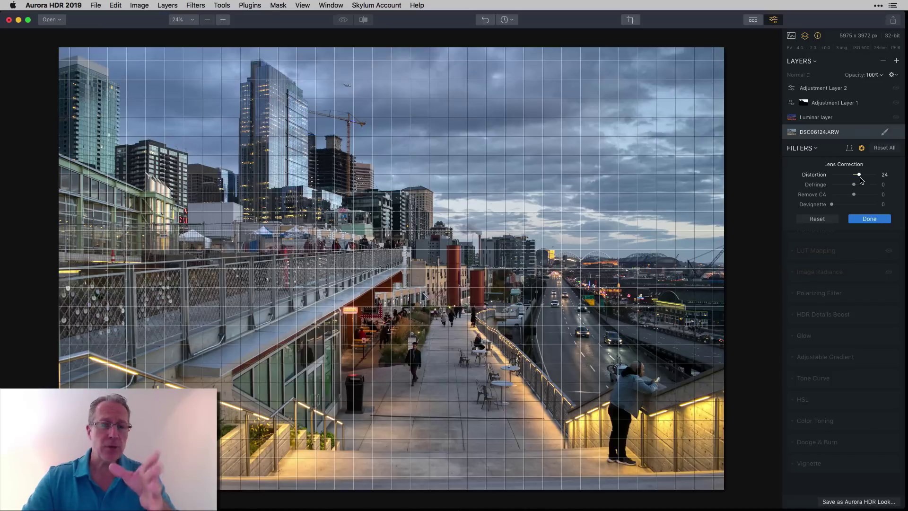
left_click(869, 218)
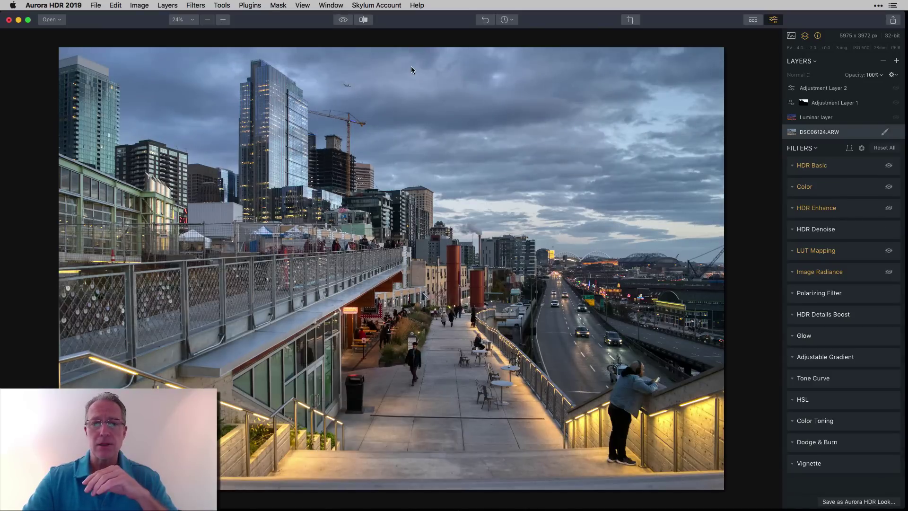
left_click(348, 21)
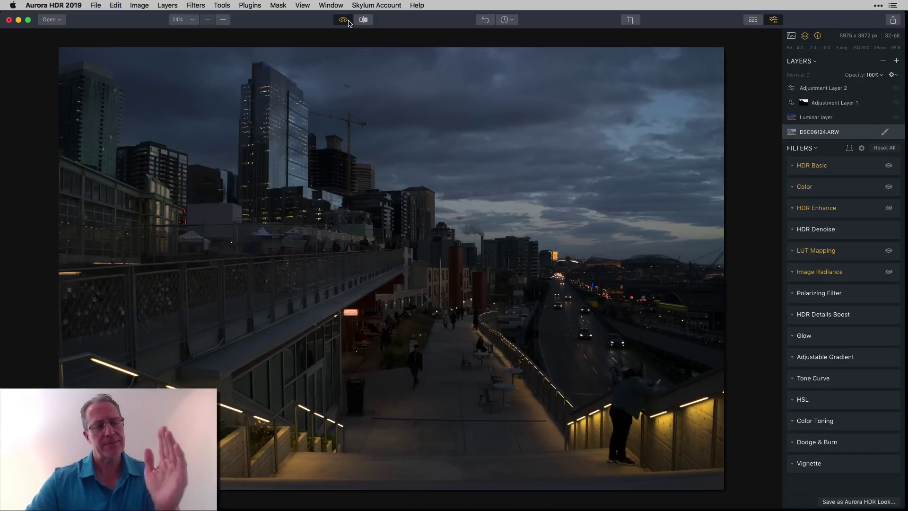
left_click(348, 22)
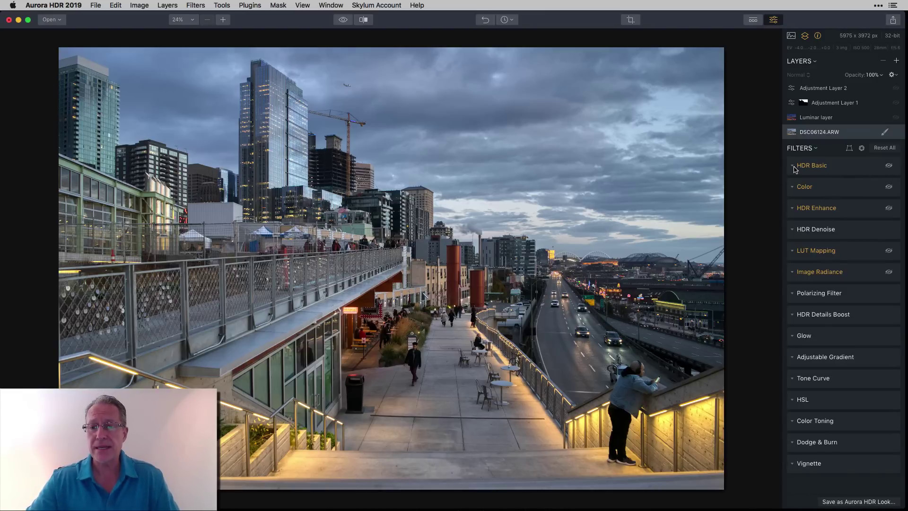
Step: Turn on the HDR Basic and Color filters on the DSC06124.ARW layer and review their slider settings
left_click(890, 166)
left_click(890, 166)
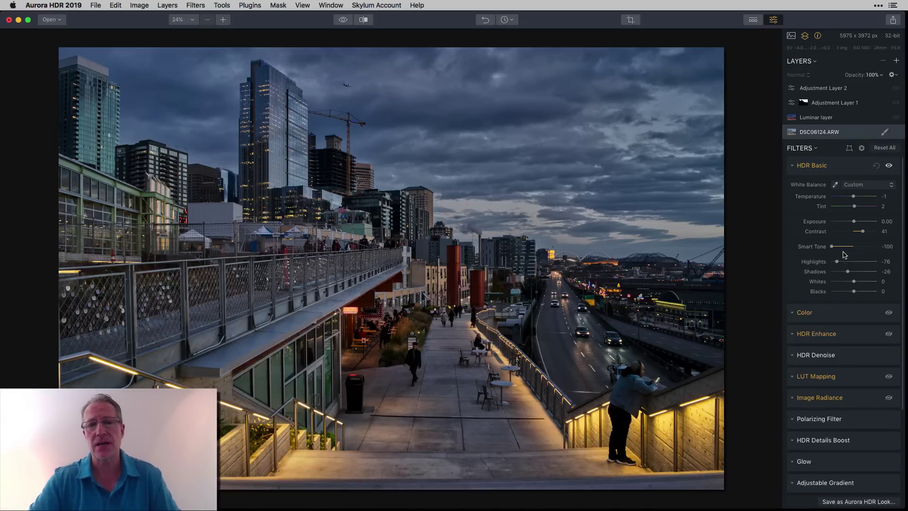
scroll(826, 322, "down", 1)
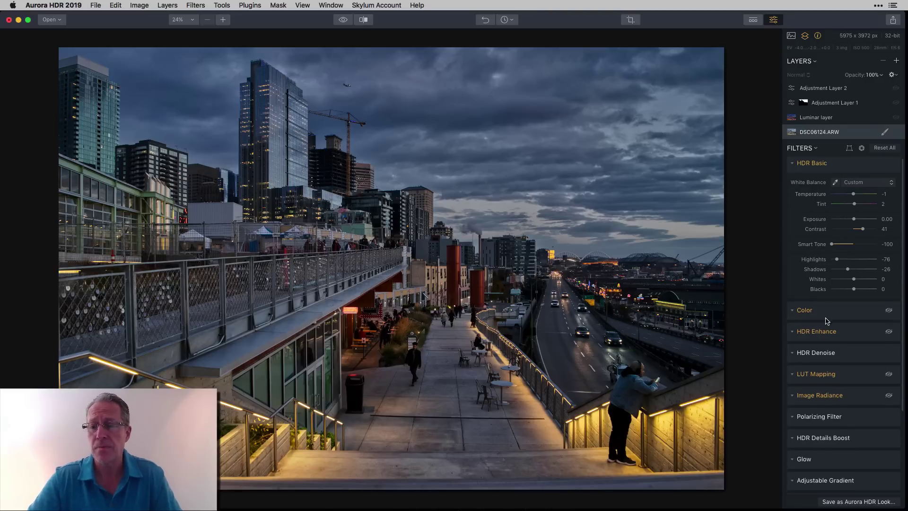
left_click(827, 319)
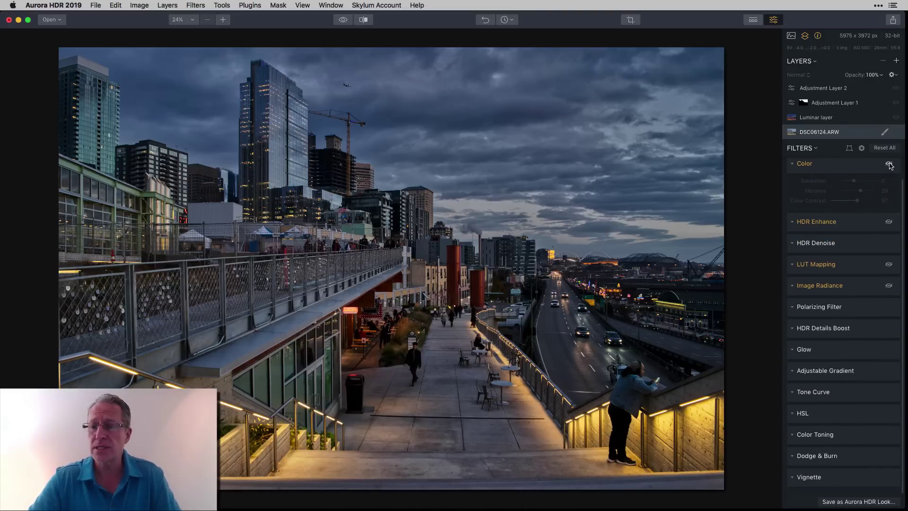
left_click(889, 164)
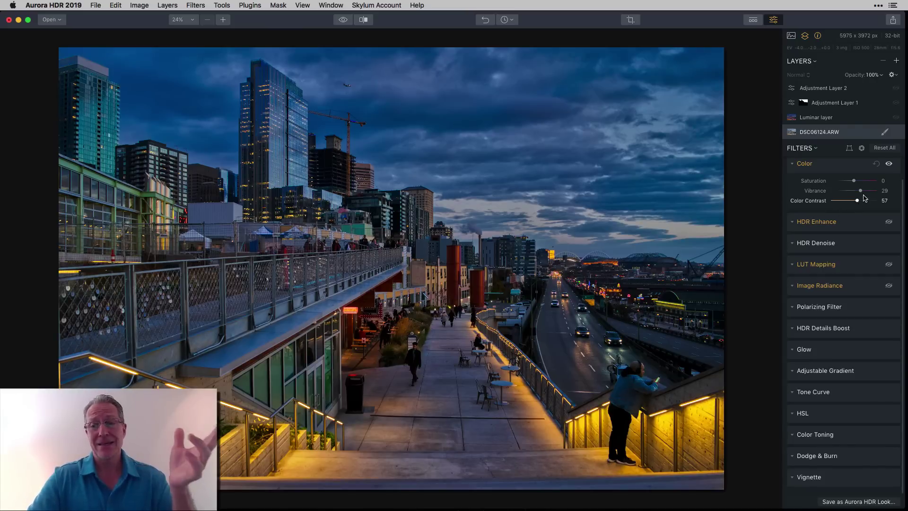
left_click(890, 164)
left_click(890, 164)
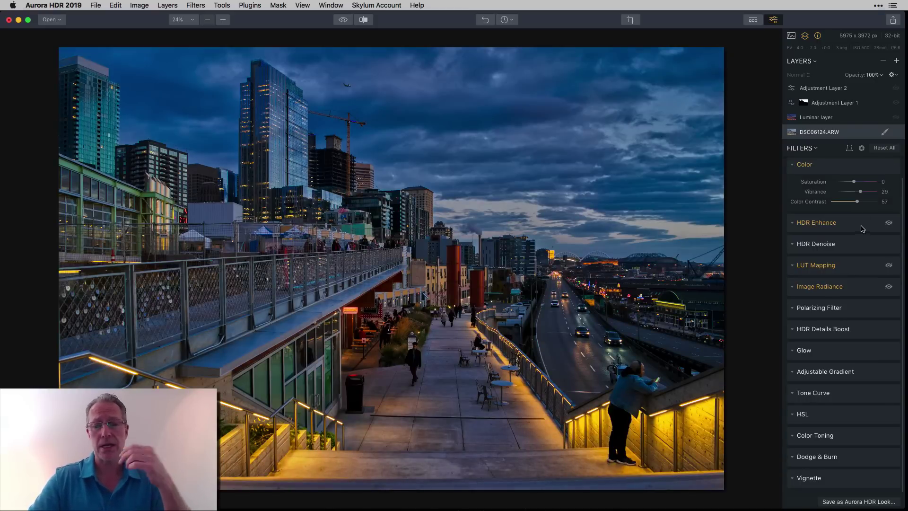
Step: Turn on the base layer's HDR Enhance filter and show its clarity and structure settings
scroll(863, 226, "up", 1)
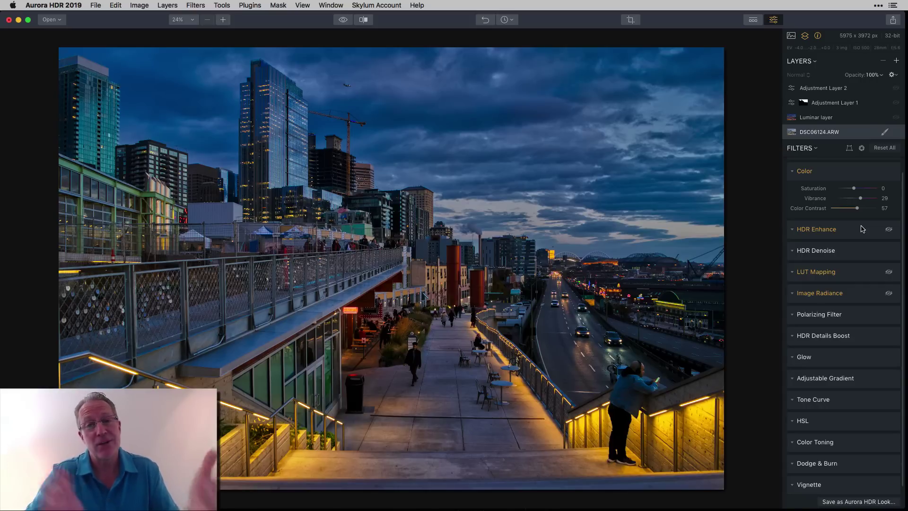
left_click(850, 231)
left_click(889, 193)
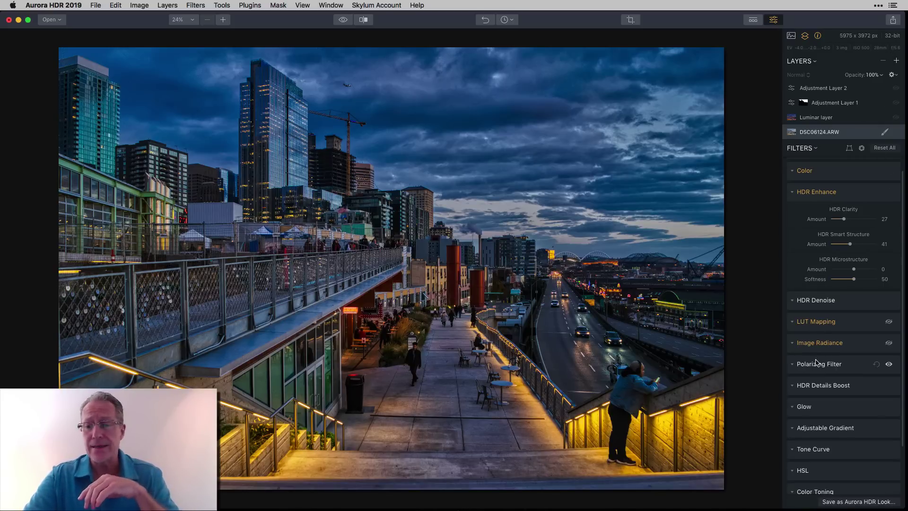
Step: Turn on the base layer's LUT Mapping and Image Radiance filters, comparing the photo with and without the Glorious LUT
left_click(797, 323)
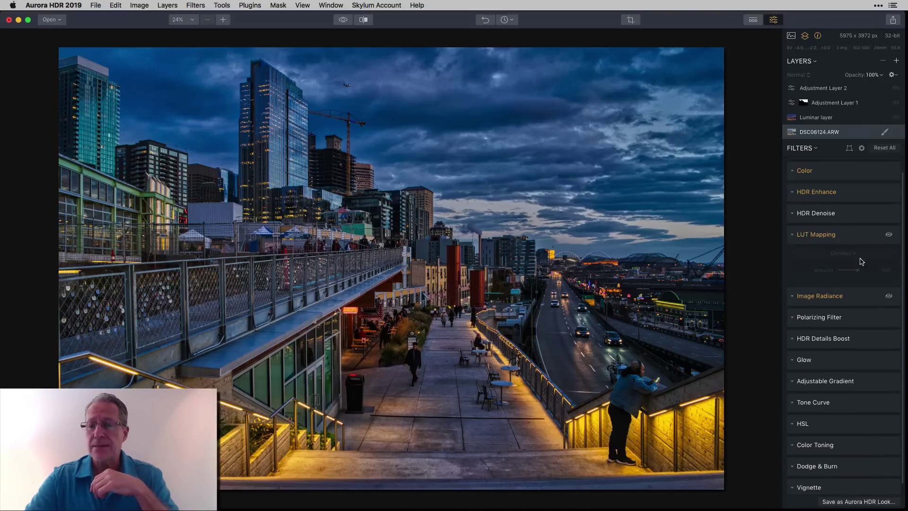
left_click(889, 235)
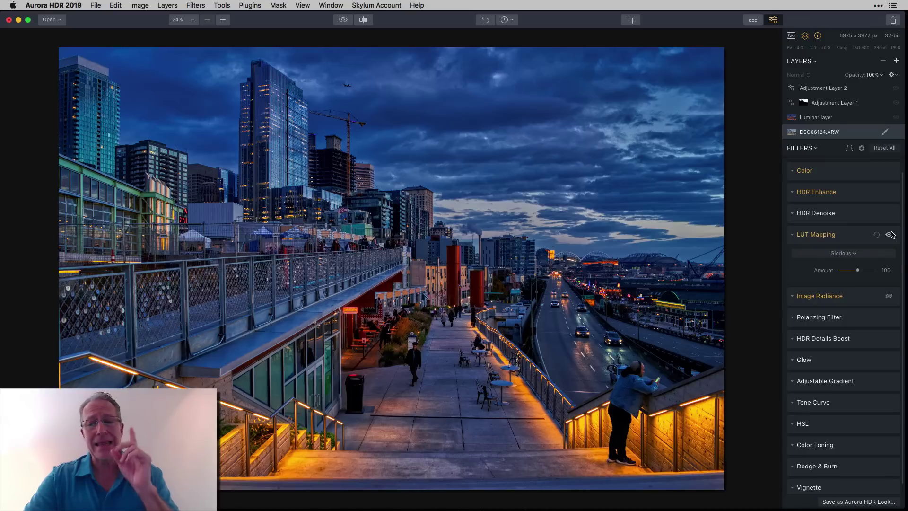
left_click(857, 255)
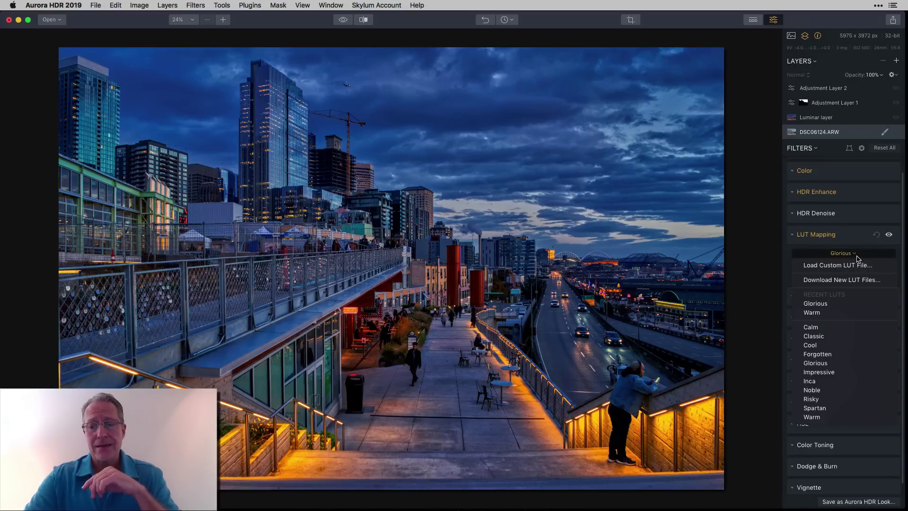
left_click(858, 258)
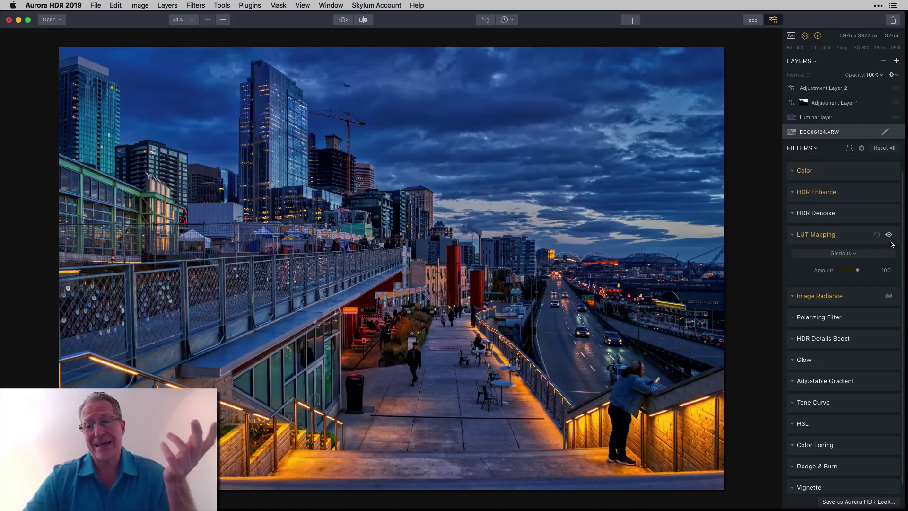
left_click(889, 235)
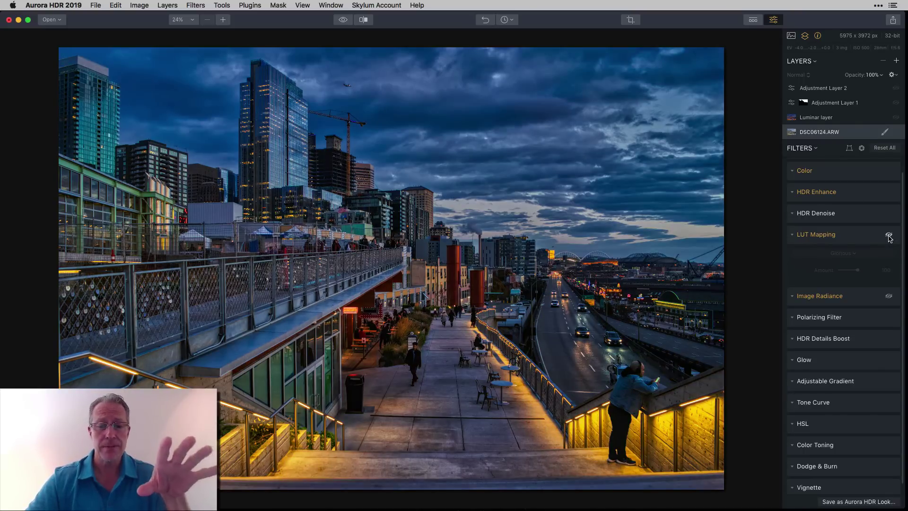
left_click(889, 235)
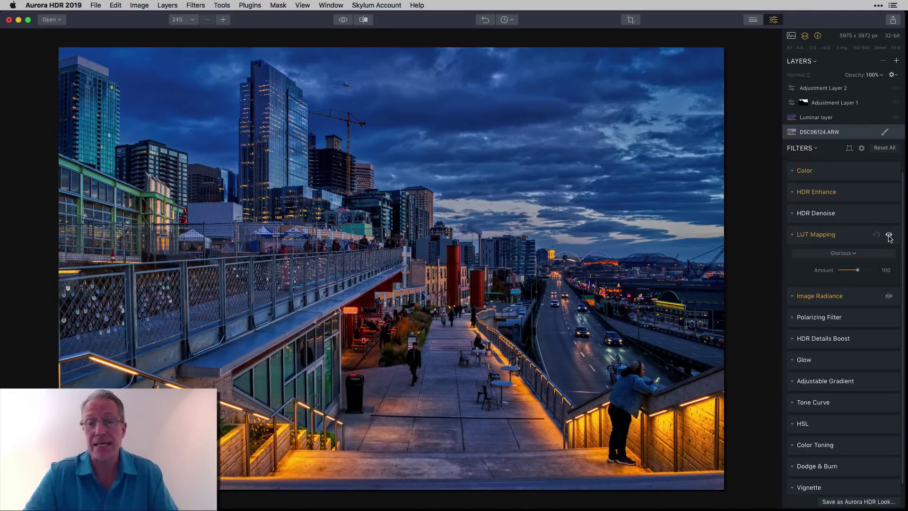
scroll(868, 268, "down", 1)
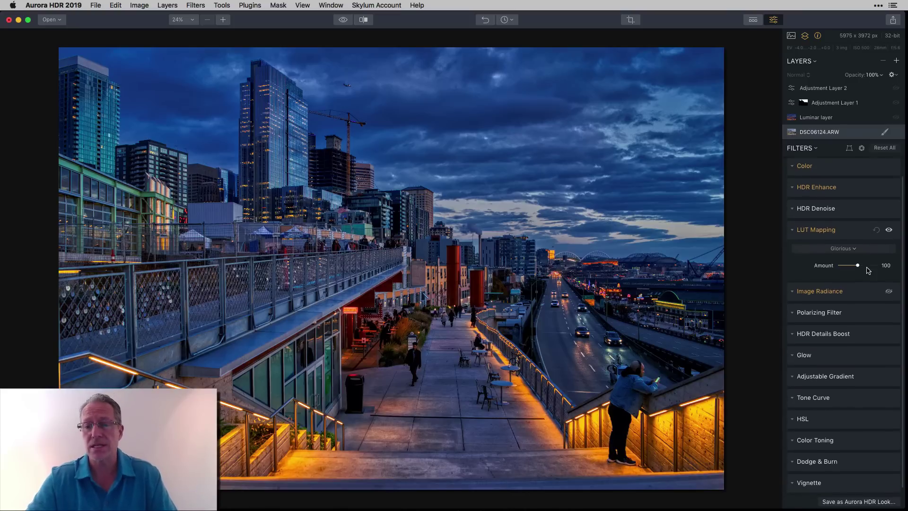
left_click(890, 291)
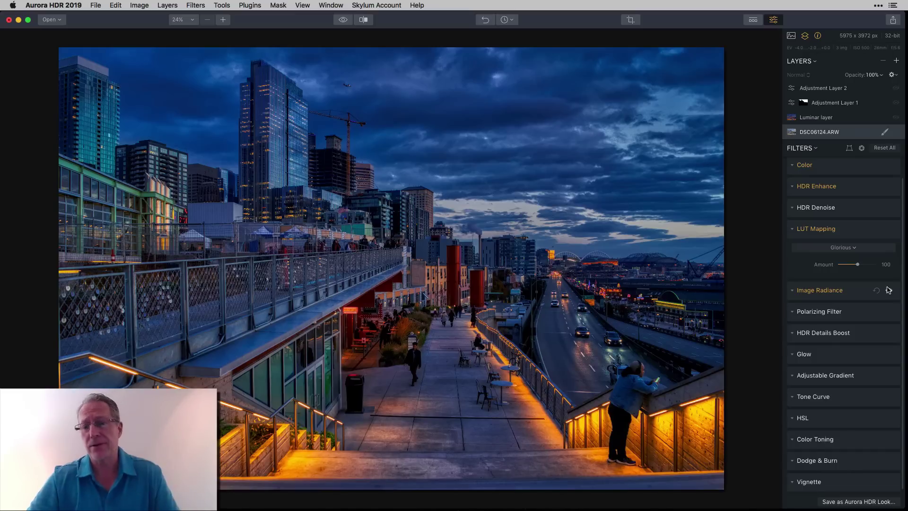
Step: Select the Luminar layer, look through the available plugins, and collapse the LUT Mapping filter
scroll(889, 228, "up", 2)
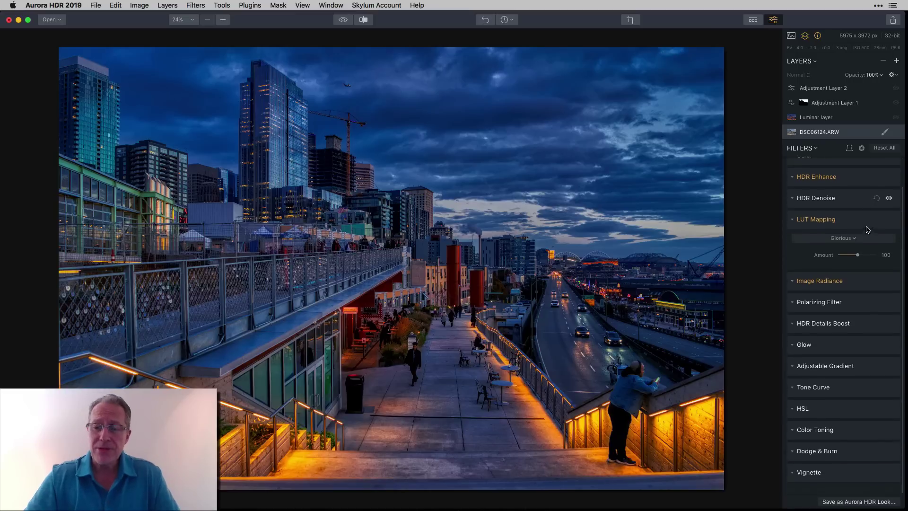
scroll(868, 230, "up", 3)
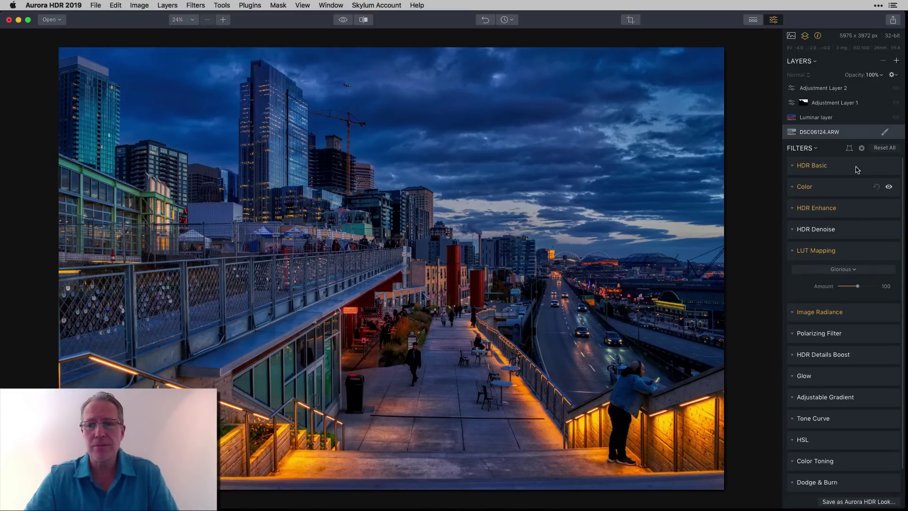
left_click(851, 120)
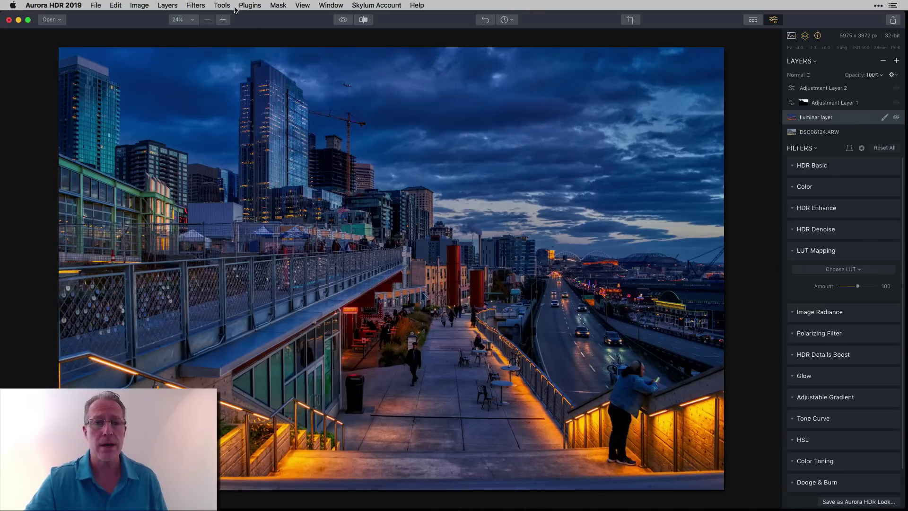
left_click(249, 5)
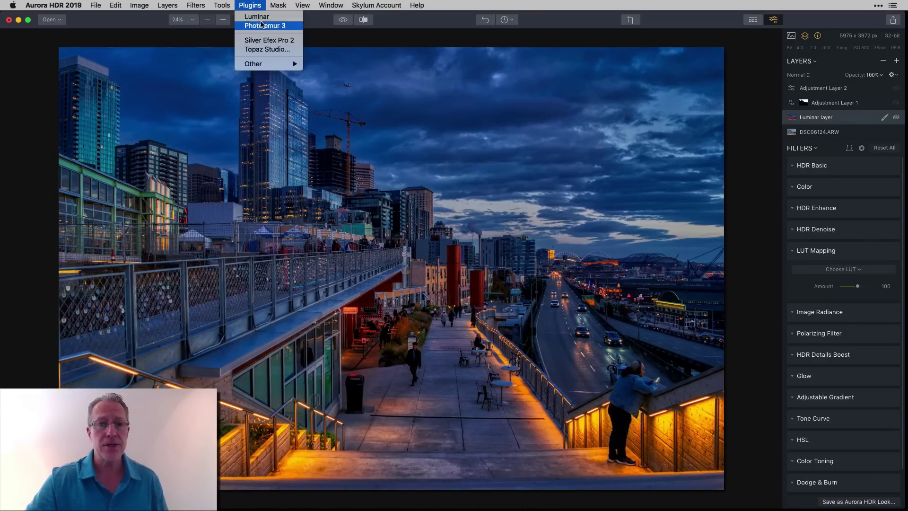
left_click(249, 5)
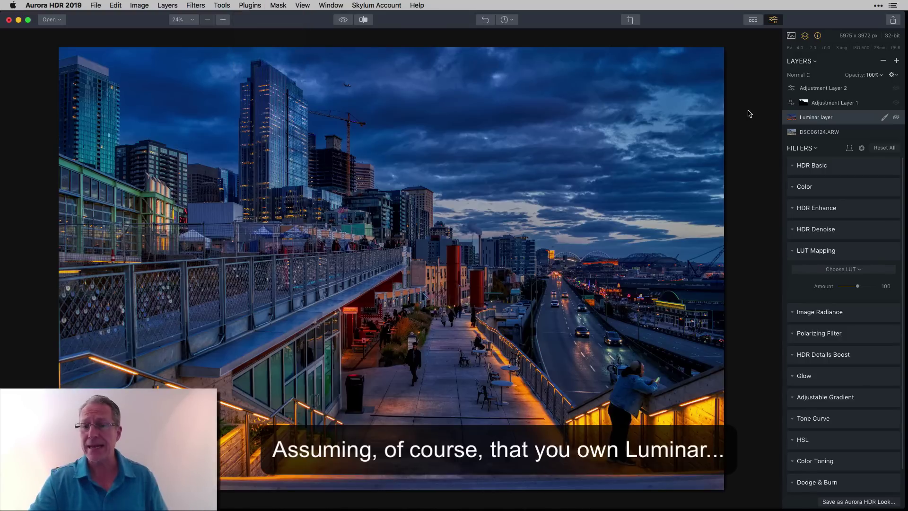
left_click(793, 252)
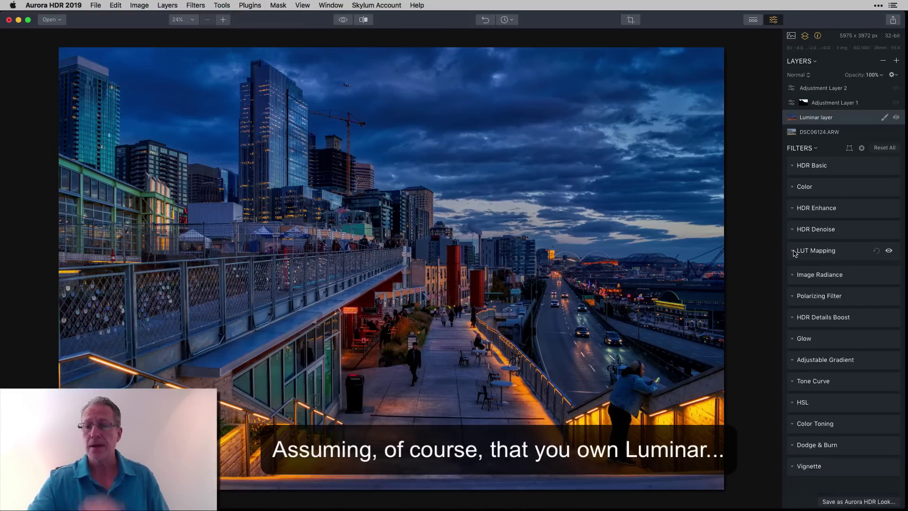
Step: Make the Luminar layer visible, comparing the photo with and without it
left_click(896, 118)
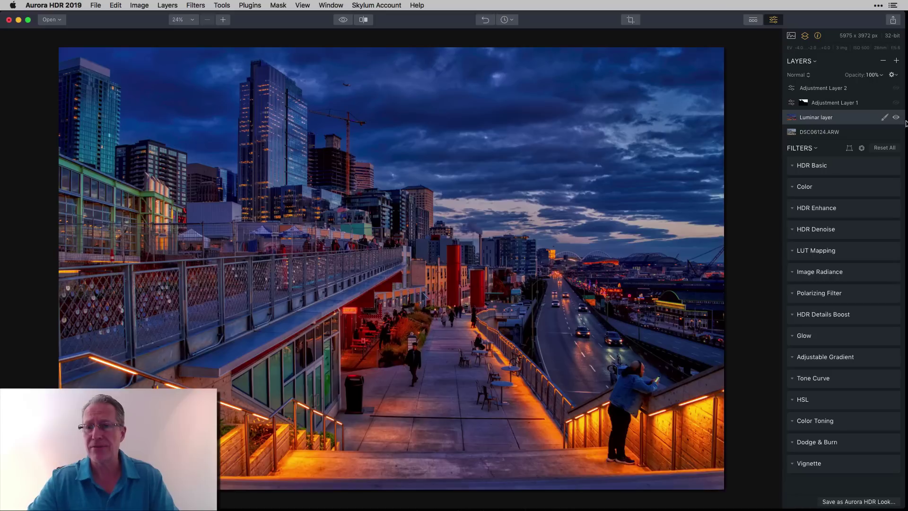
left_click(896, 118)
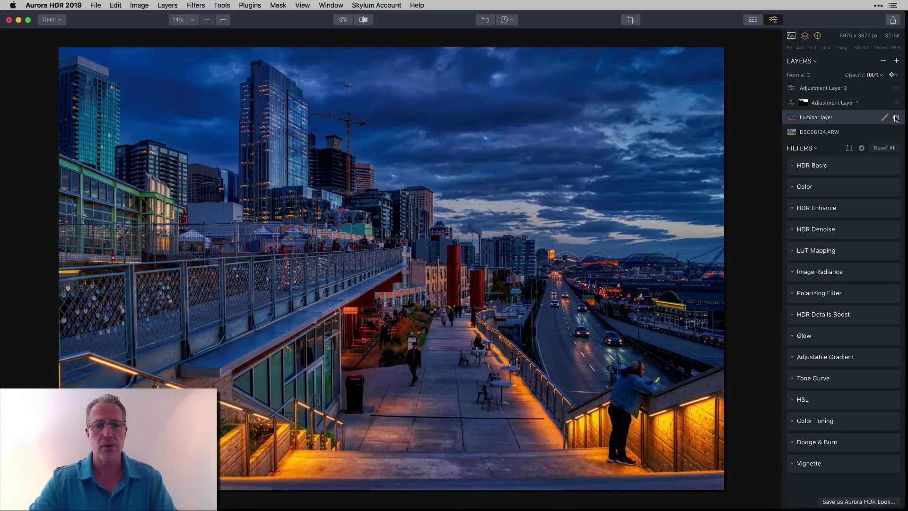
left_click(896, 118)
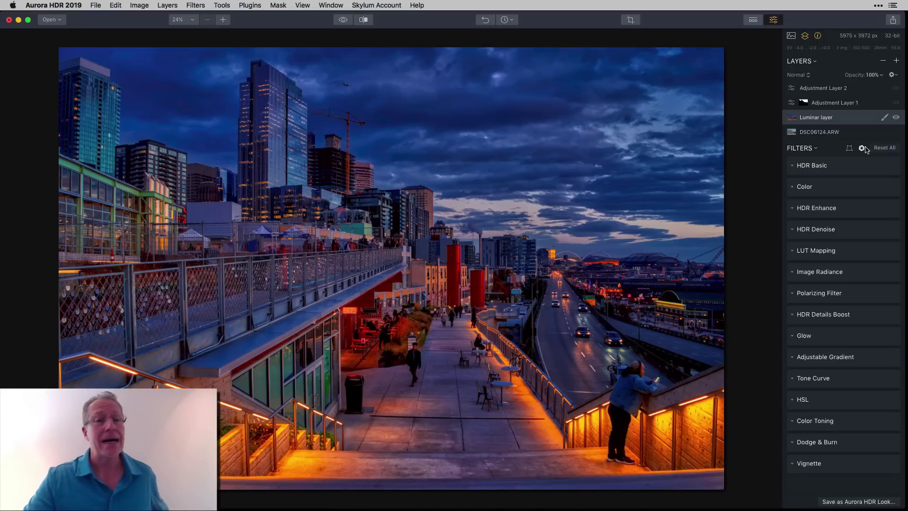
Step: Select Adjustment Layer 1, preview its brush mask over the sky, and show the layer's HDR Denoise settings
left_click(860, 107)
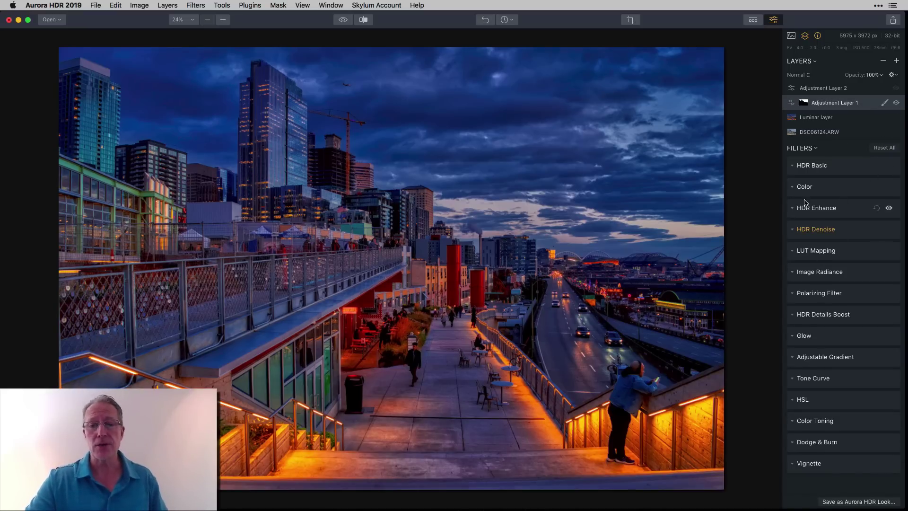
left_click(884, 103)
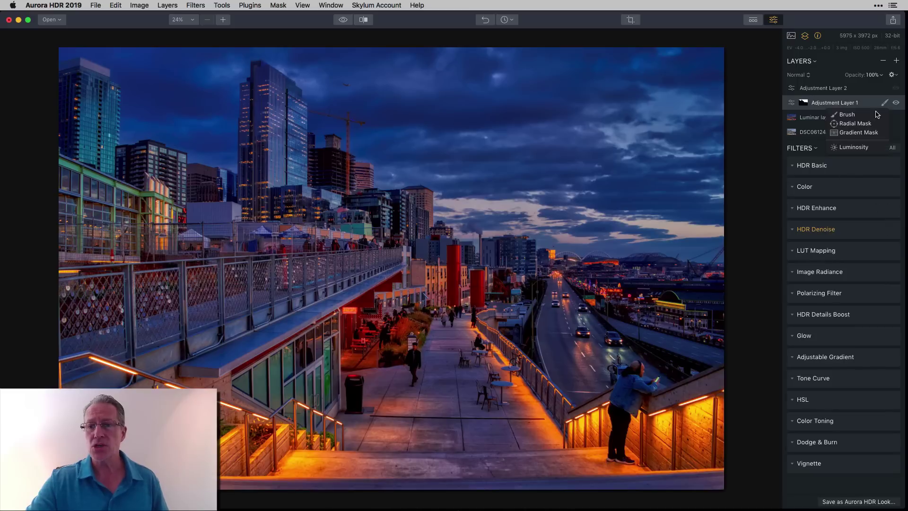
left_click(875, 115)
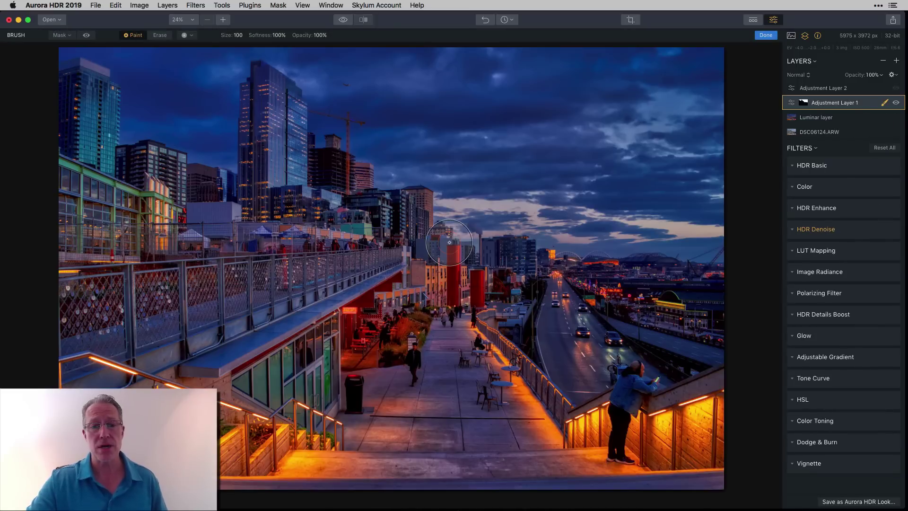
left_click(85, 36)
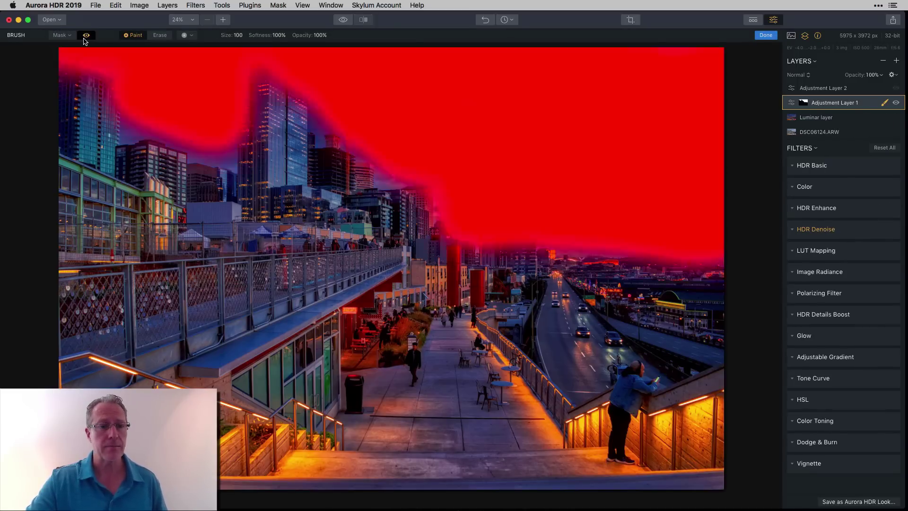
left_click(84, 37)
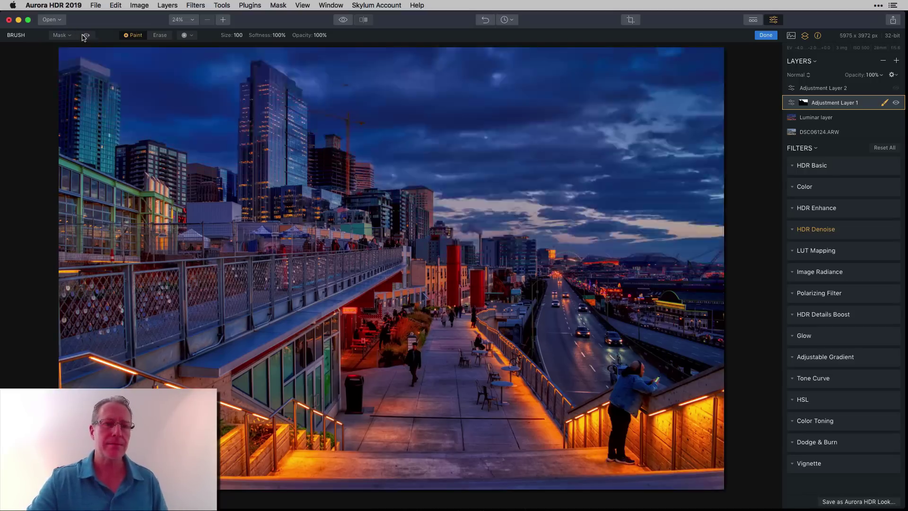
left_click(766, 36)
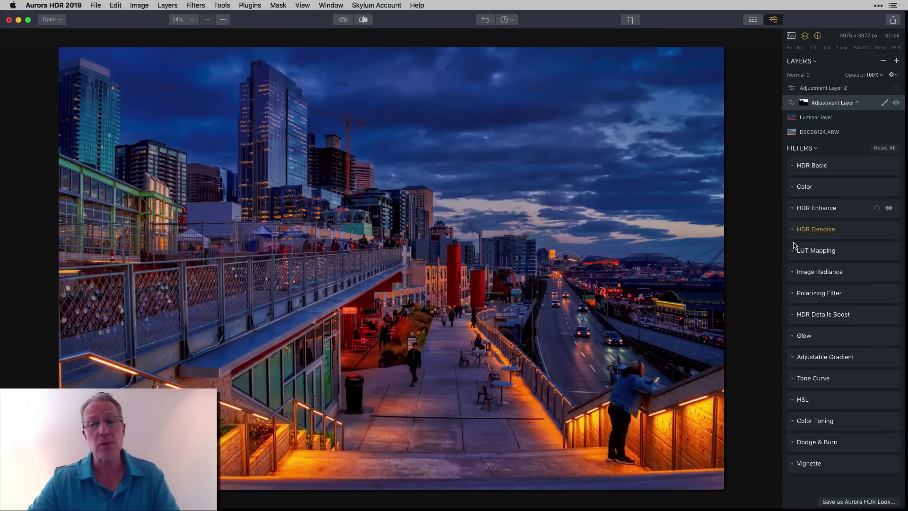
left_click(809, 230)
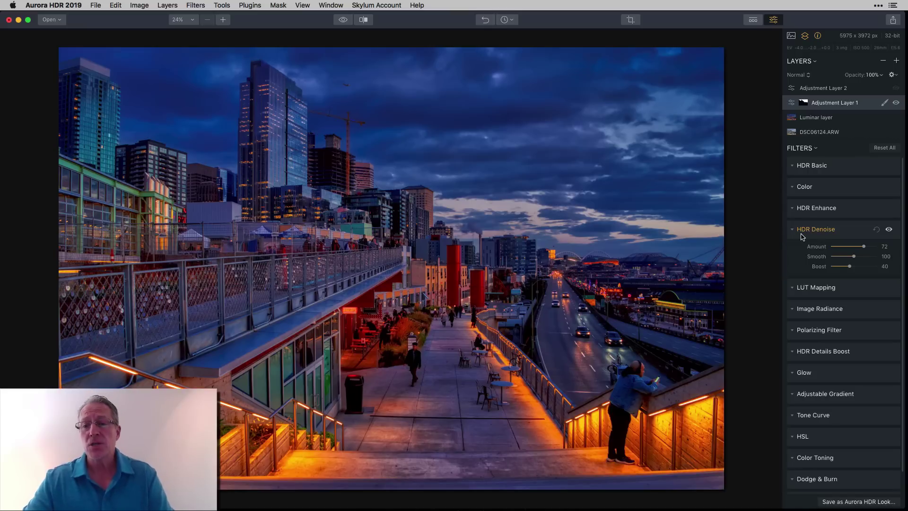
Step: Turn on the Color filter of Adjustment Layer 2 with its settings shown, comparing the photo with and without it
left_click(834, 90)
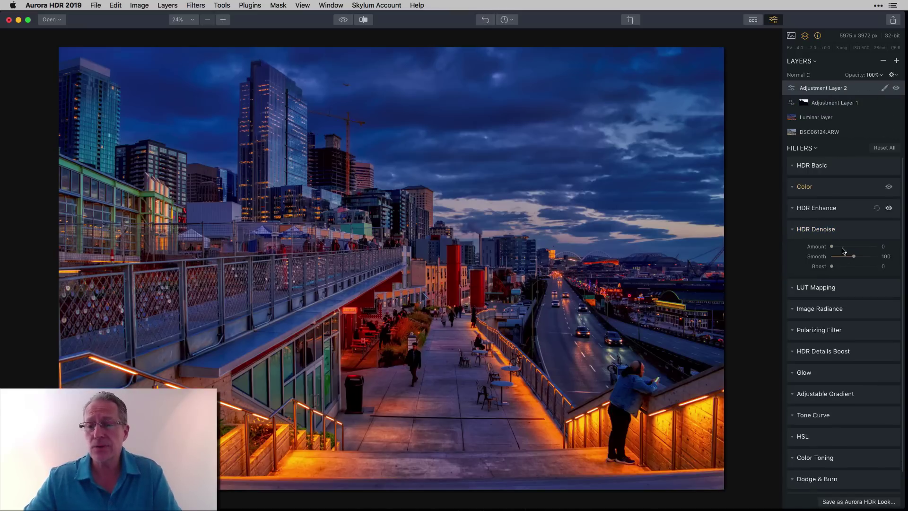
scroll(798, 212, "down", 1)
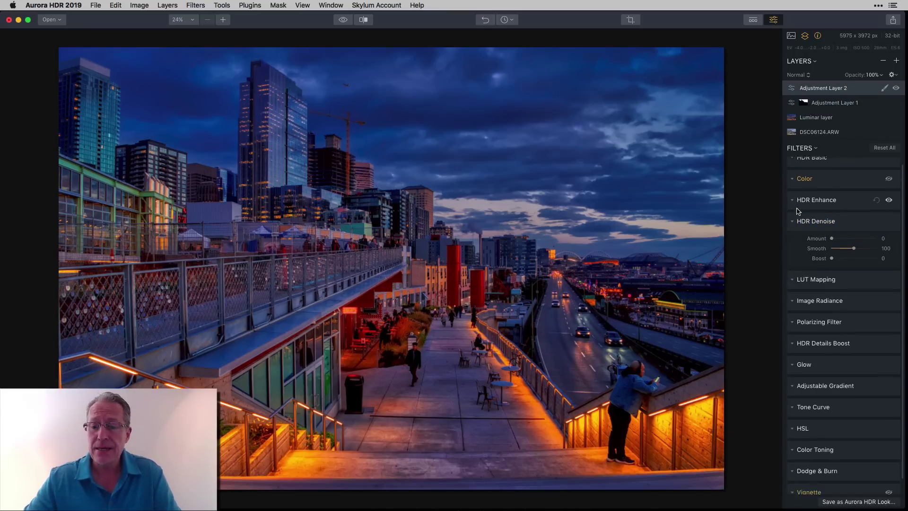
left_click(794, 208)
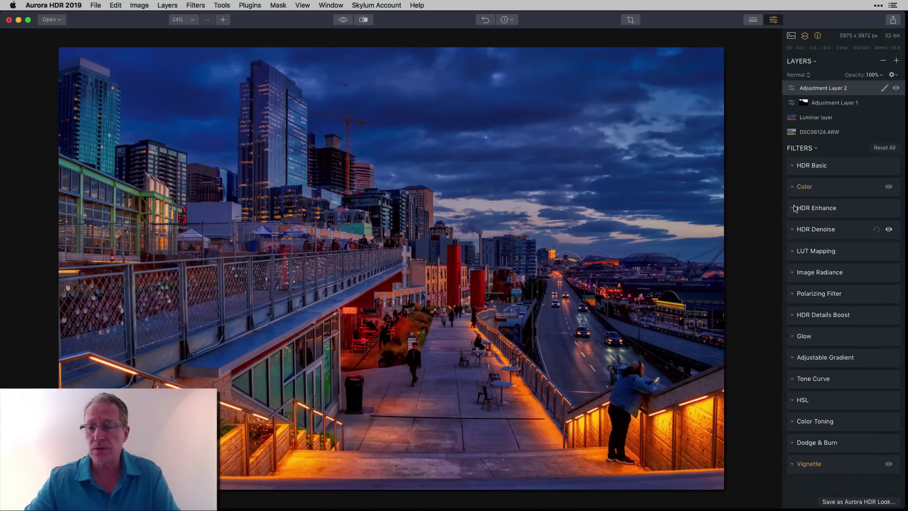
left_click(793, 189)
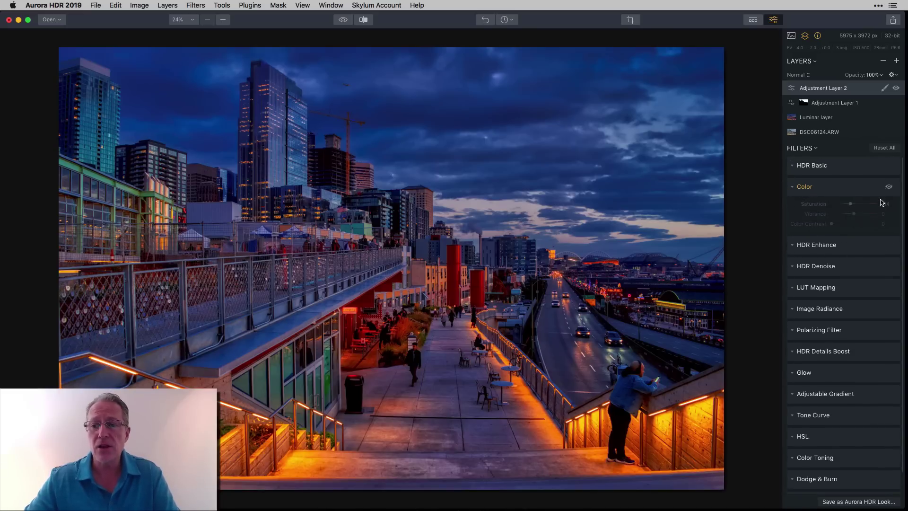
left_click(889, 186)
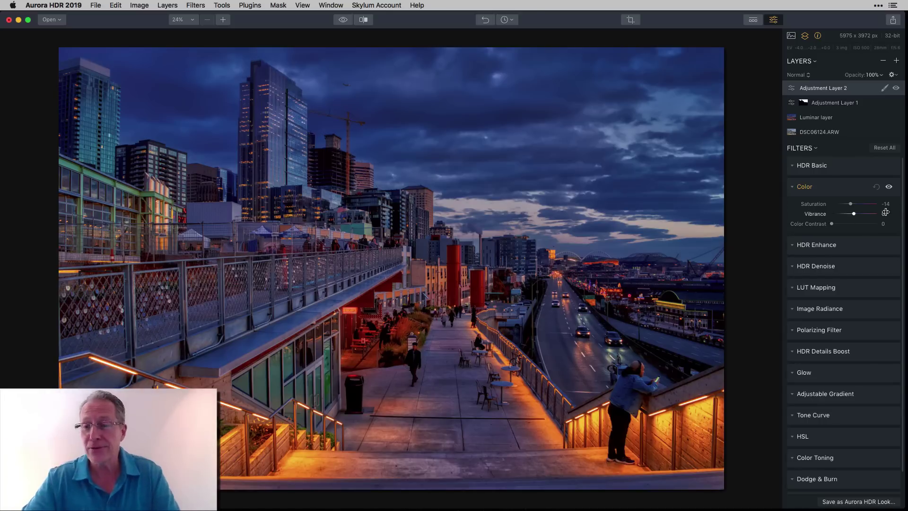
left_click(889, 186)
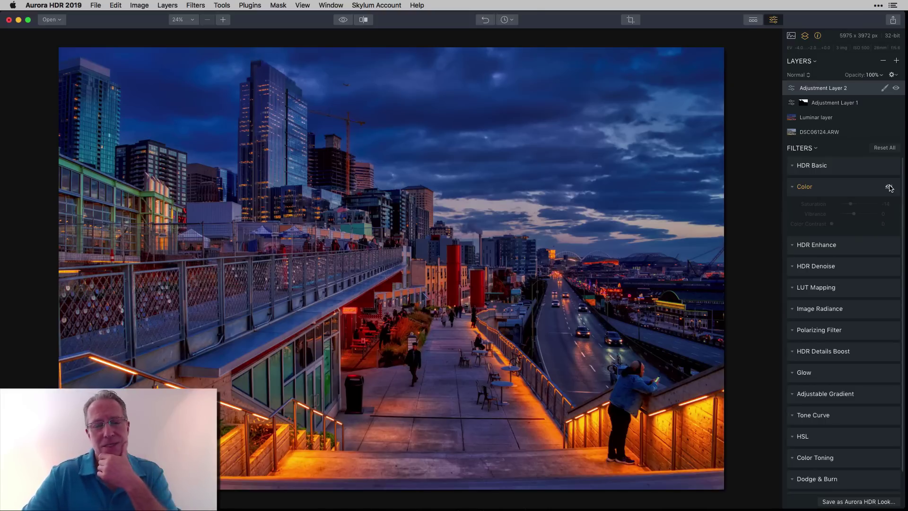
left_click(889, 186)
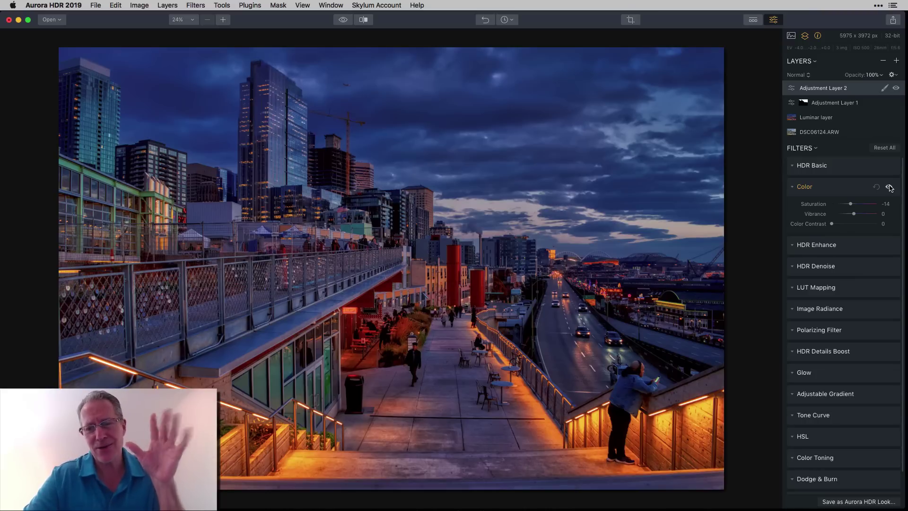
Step: Turn on the Vignette filter of Adjustment Layer 2 and show its settings, comparing the photo with and without it
scroll(879, 288, "down", 2)
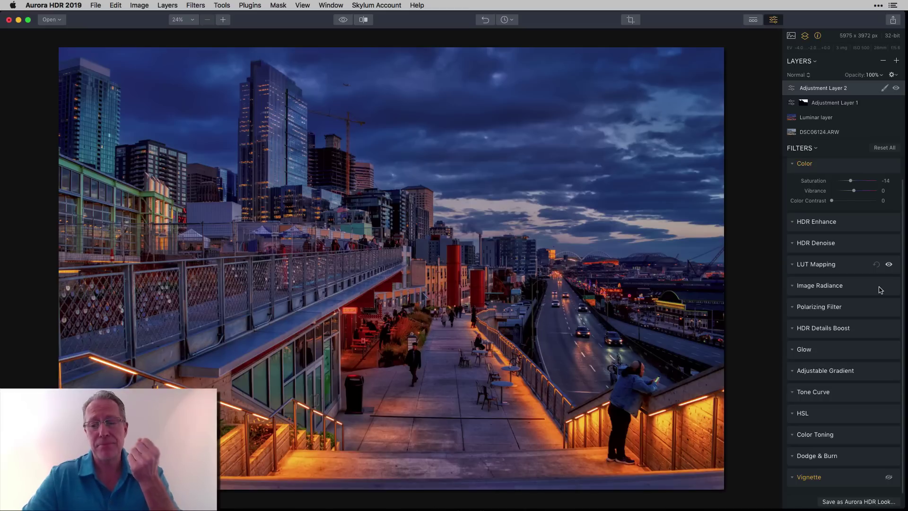
left_click(889, 478)
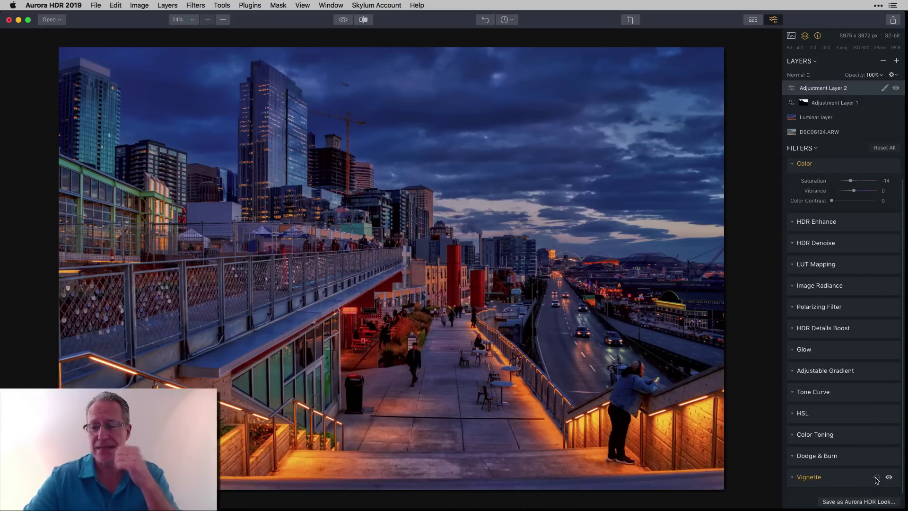
left_click(791, 479)
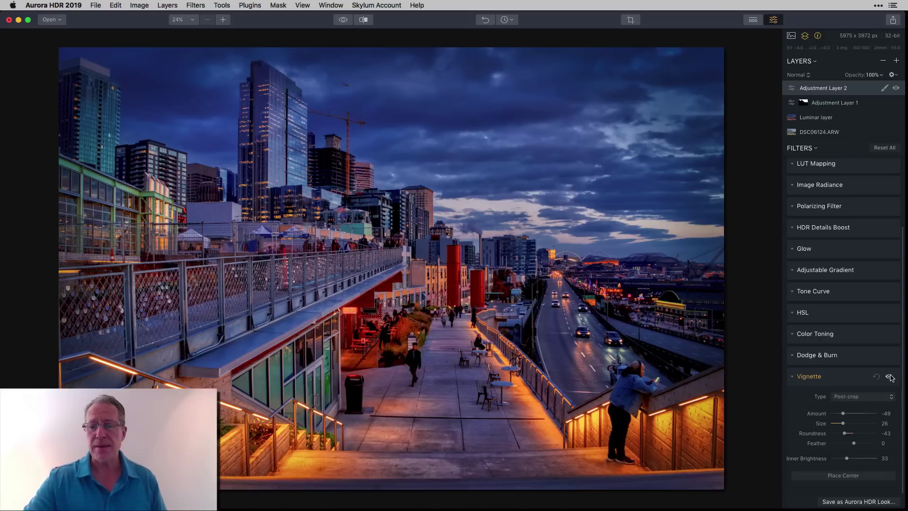
left_click(889, 377)
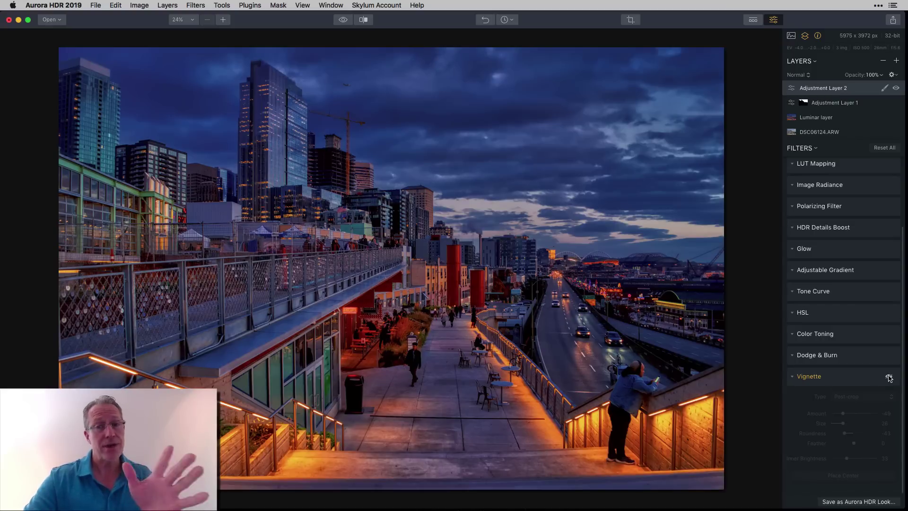
left_click(889, 377)
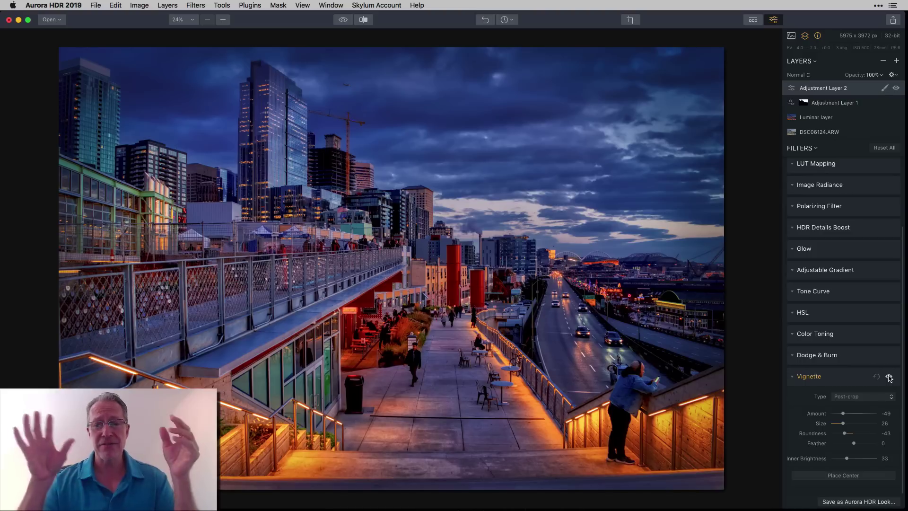
Step: Compare the original unedited photo with the finished edit twice, ending on the edited version
left_click(343, 21)
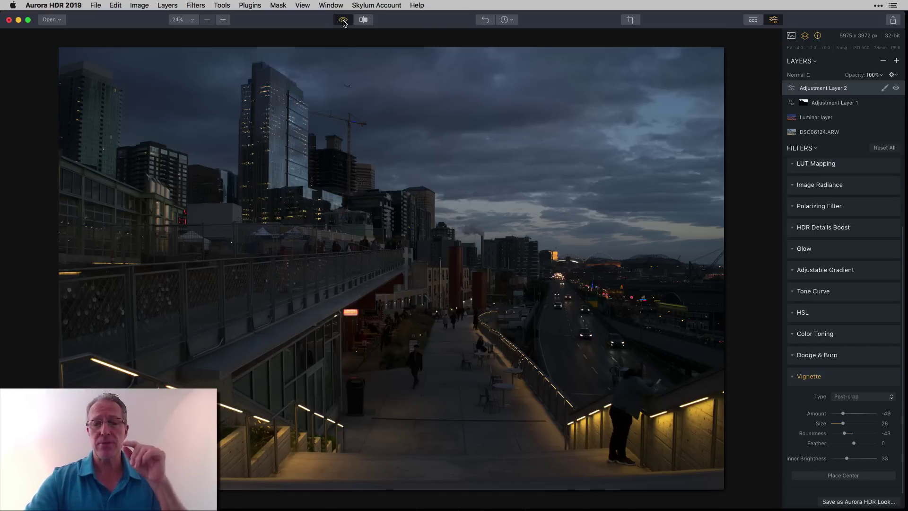
left_click(343, 21)
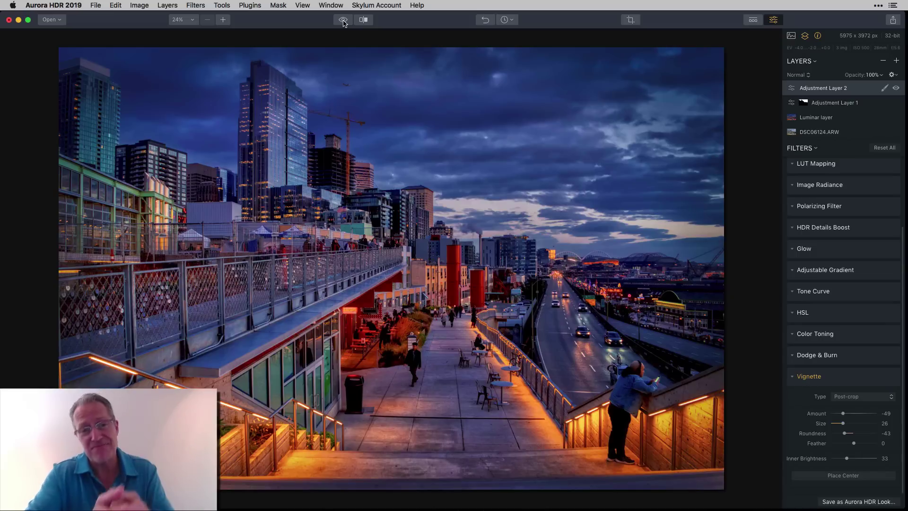
left_click(343, 21)
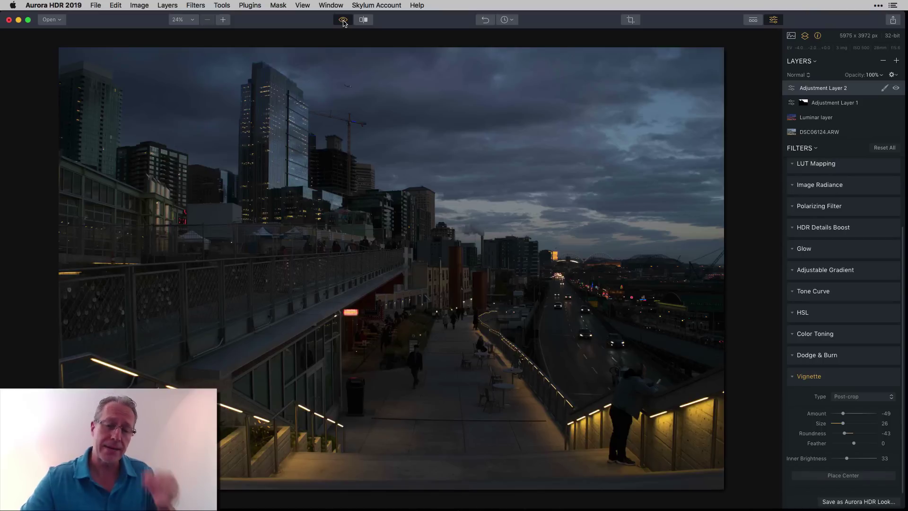
left_click(343, 21)
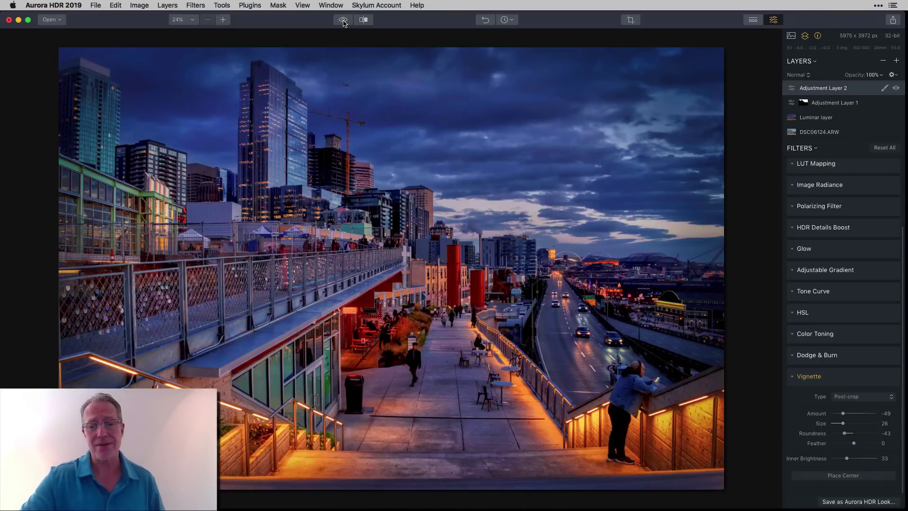